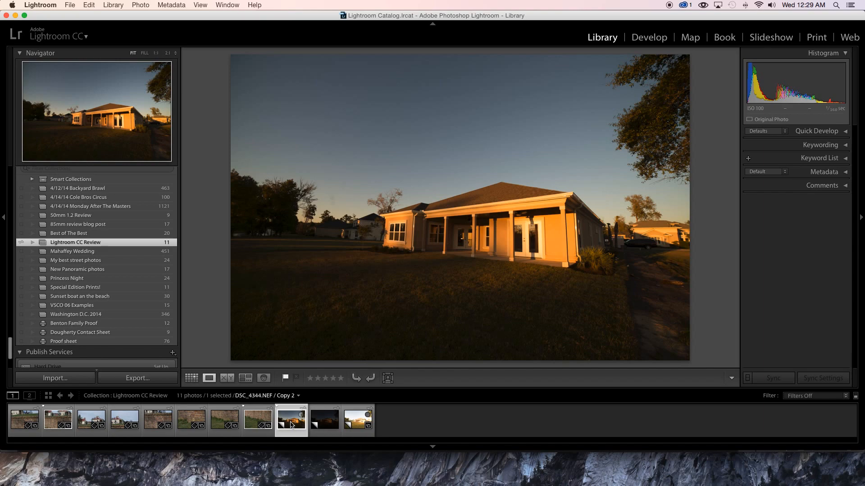
# - Select the three bracketed house exposures and start an HDR photo merge of them in the Develop module
pyautogui.press('Right')
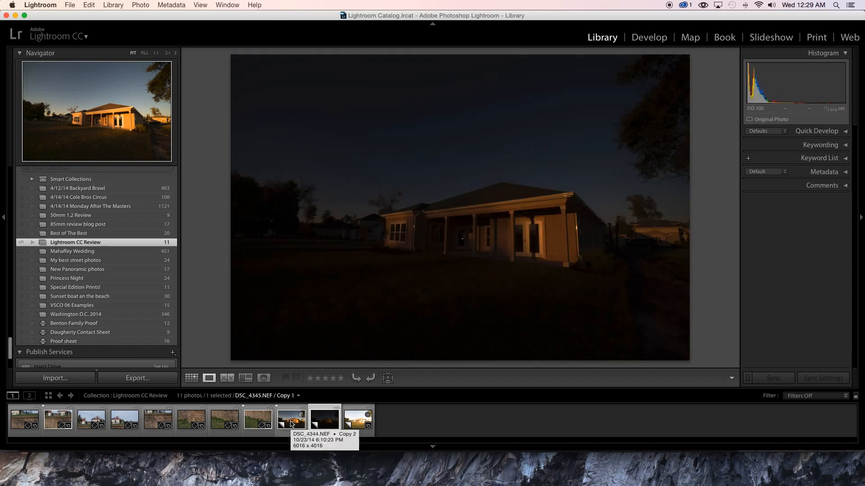
pyautogui.press('Right')
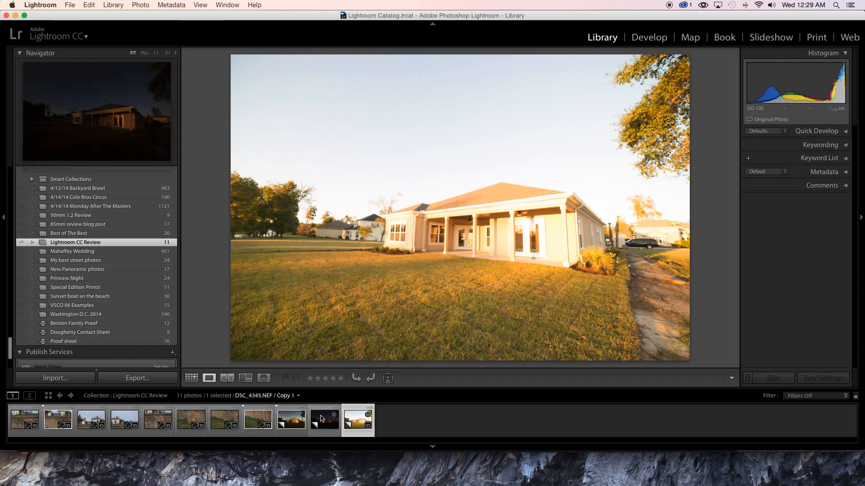
pyautogui.keyDown('shift'); pyautogui.click(293, 420); pyautogui.keyUp('shift')
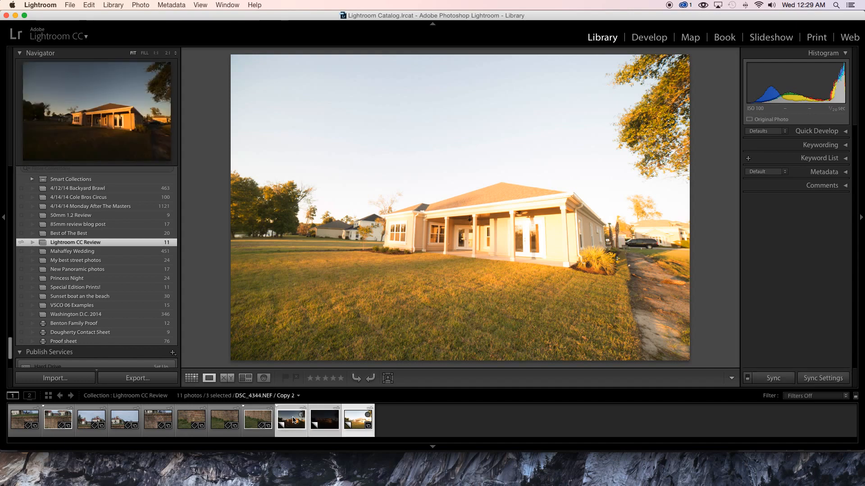
pyautogui.click(653, 40)
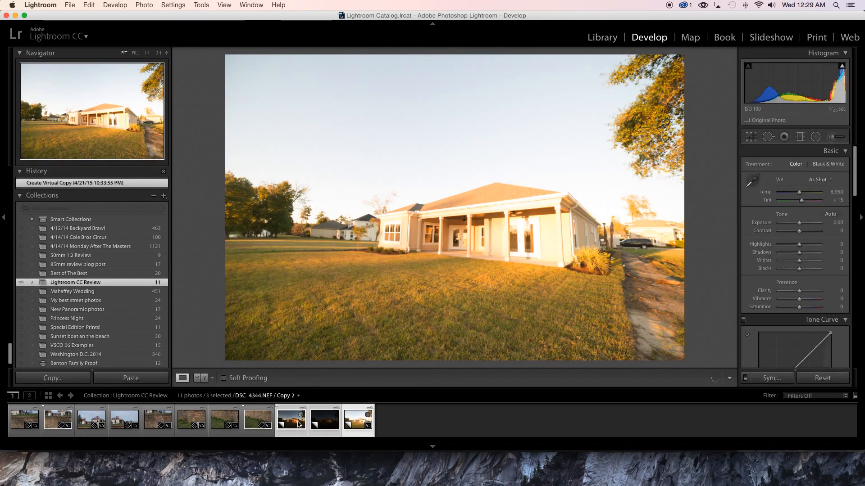
pyautogui.rightClick(299, 424)
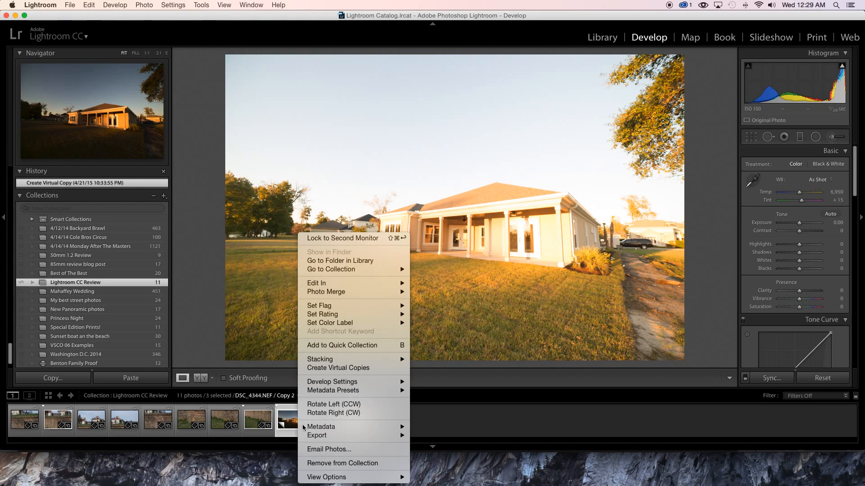
pyautogui.moveTo(344, 295)
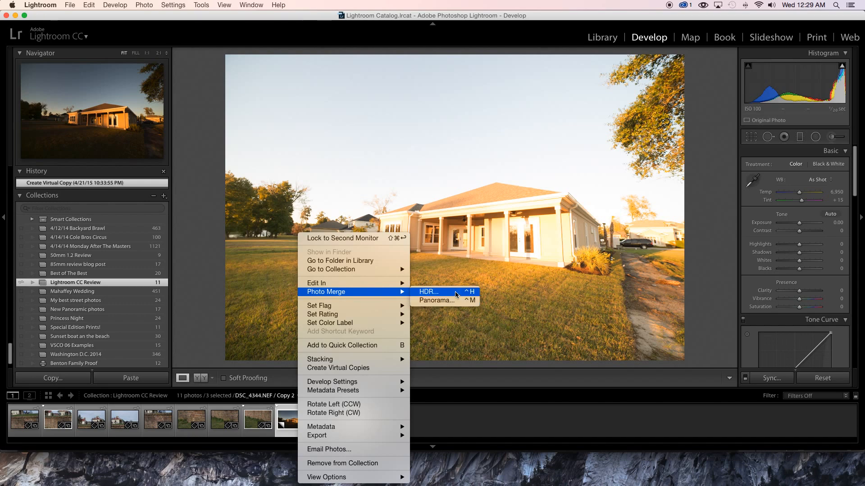
pyautogui.click(455, 292)
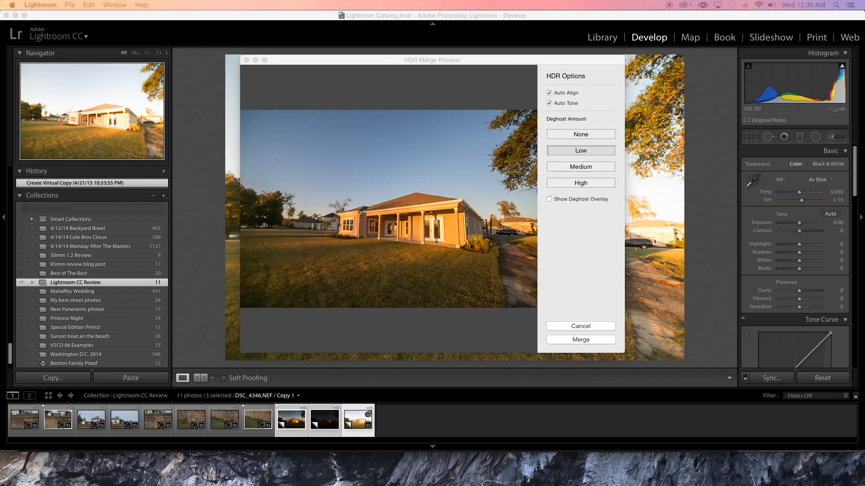
# - Inspect the HDR preview, including the deghost overlay, and merge with Auto Align, Auto Tone and Low deghosting
pyautogui.click(398, 208)
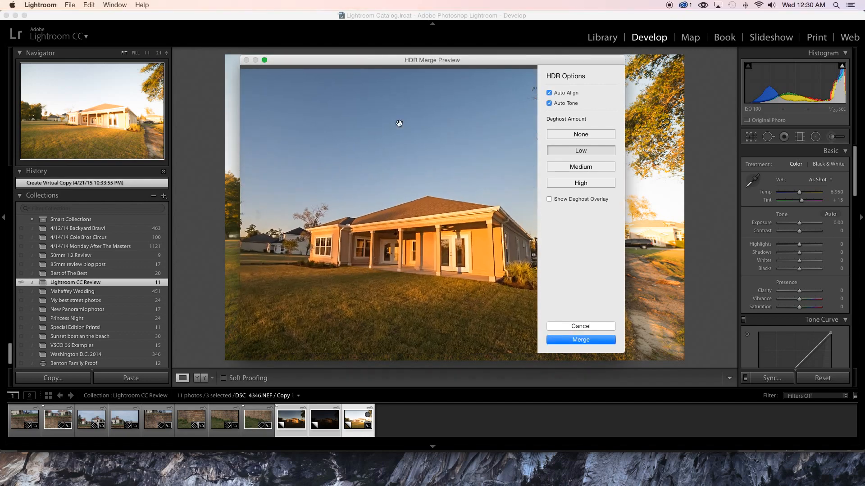
pyautogui.click(382, 217)
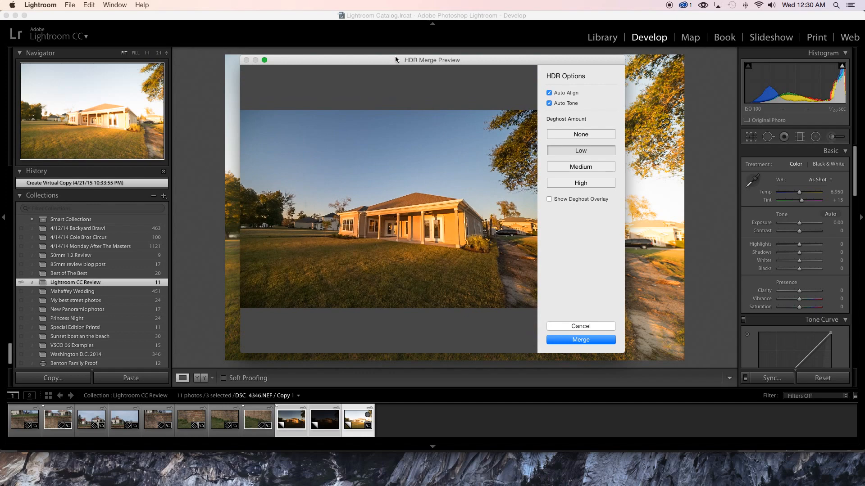
pyautogui.moveTo(395, 60)
pyautogui.mouseDown()
pyautogui.moveTo(296, 89)
pyautogui.moveTo(417, 407)
pyautogui.moveTo(403, 58)
pyautogui.mouseUp()
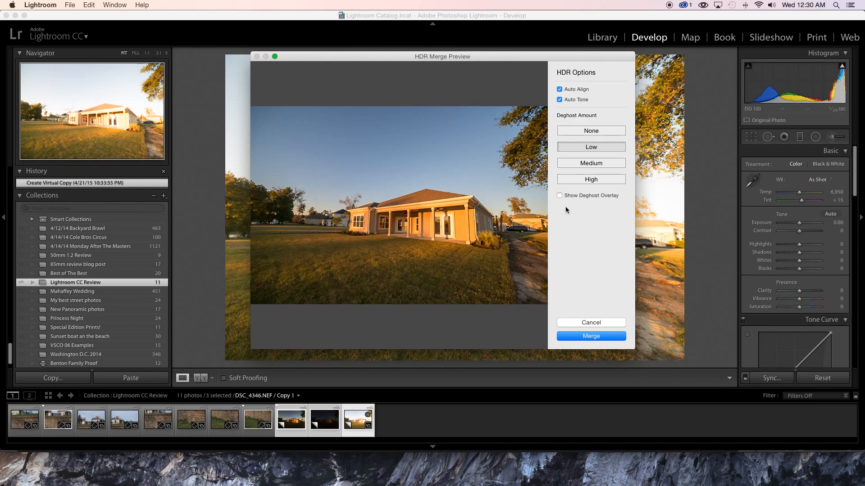
pyautogui.click(560, 196)
pyautogui.click(560, 196)
pyautogui.click(606, 338)
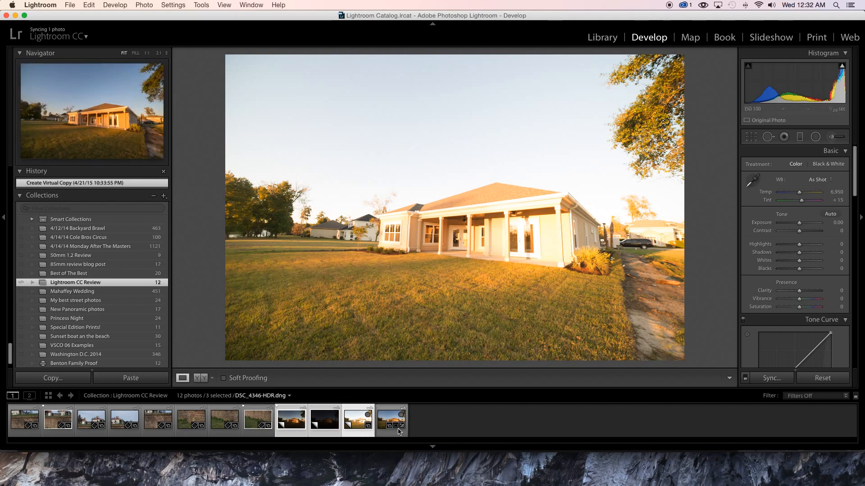
# - Straighten the merged HDR house photo to an angle of -0.99 and crop it tighter around the house
pyautogui.click(387, 421)
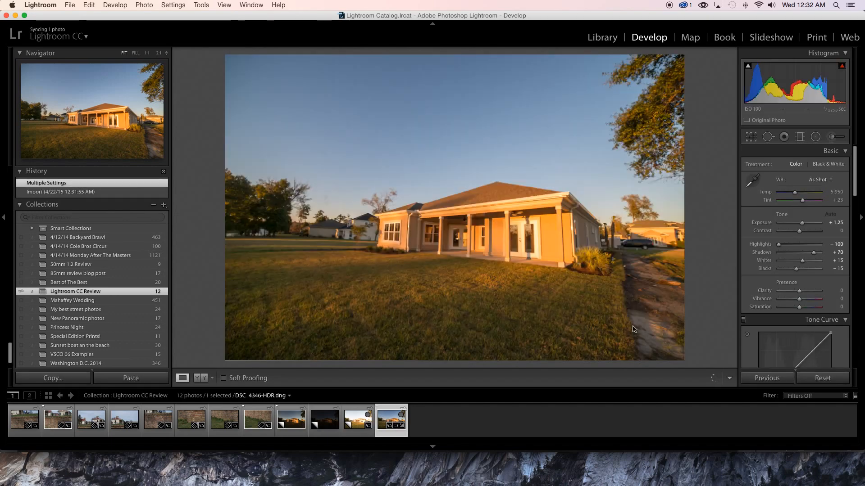
pyautogui.click(515, 243)
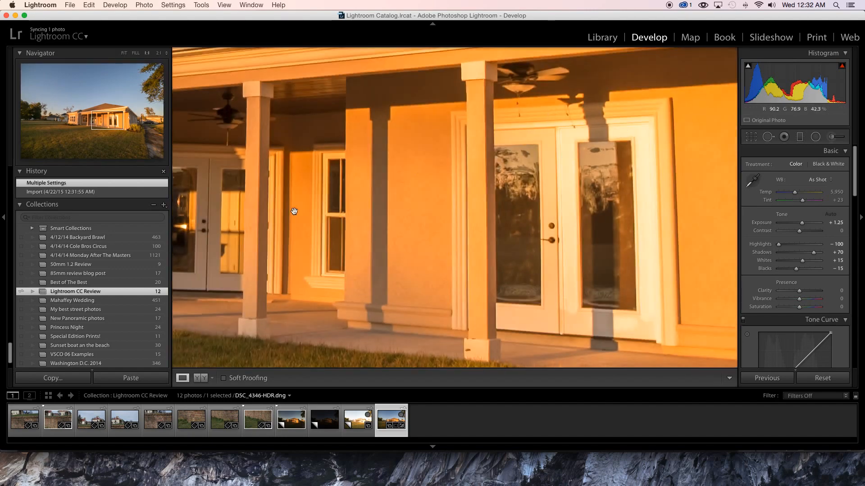
pyautogui.click(312, 189)
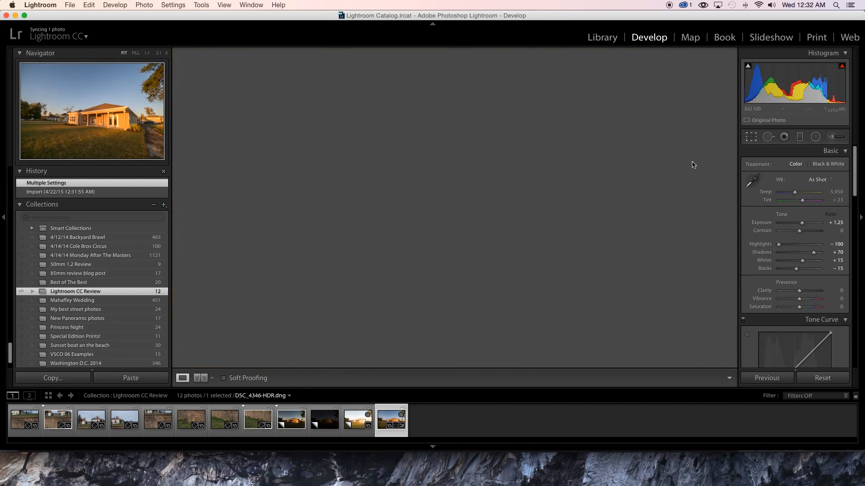
pyautogui.press('r')
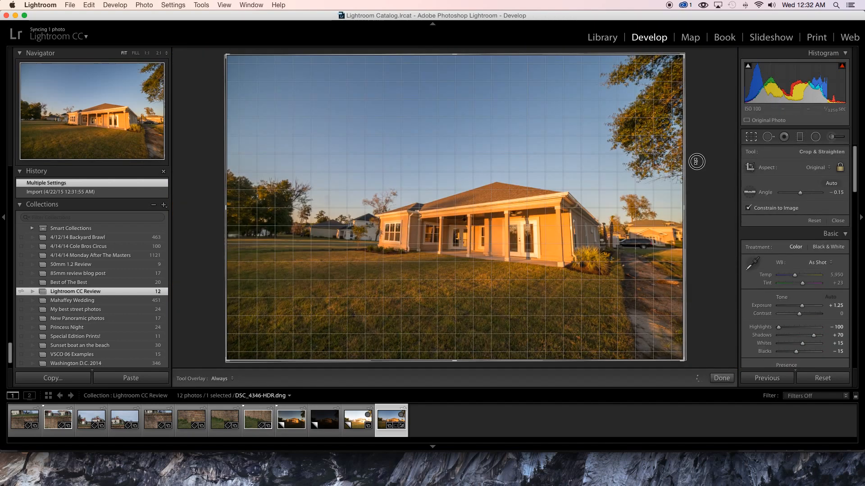
pyautogui.moveTo(696, 162); pyautogui.dragTo(696, 157)
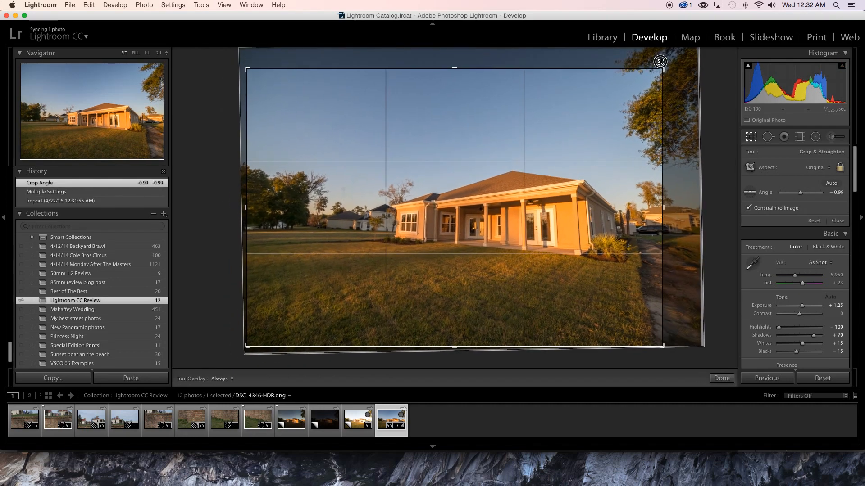
pyautogui.moveTo(660, 61); pyautogui.dragTo(653, 67)
pyautogui.moveTo(587, 170); pyautogui.dragTo(576, 205)
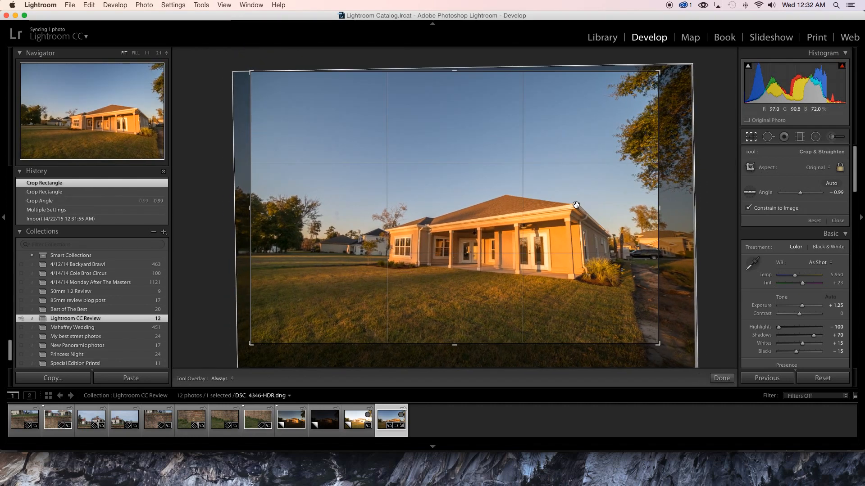
pyautogui.press('Return')
# - Correct the house's perspective with manual lens corrections, setting Vertical to -26 and Horizontal to -12
pyautogui.scroll(-10, 802, 250)
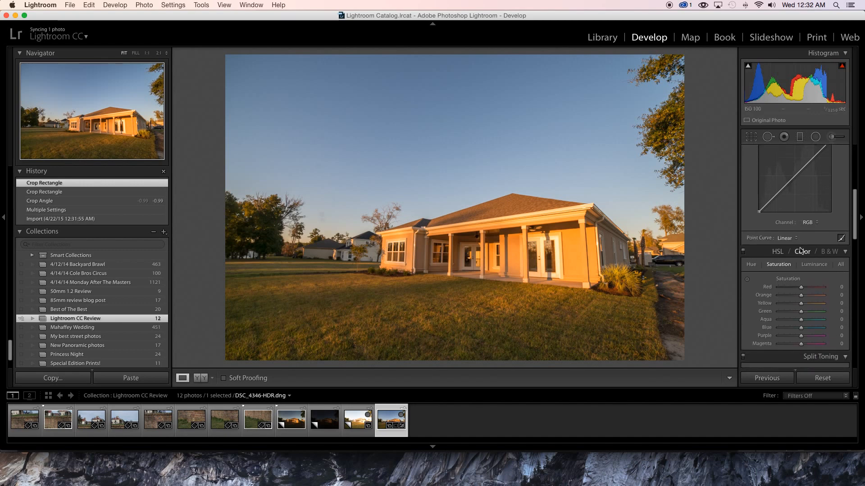
pyautogui.scroll(-15, 801, 250)
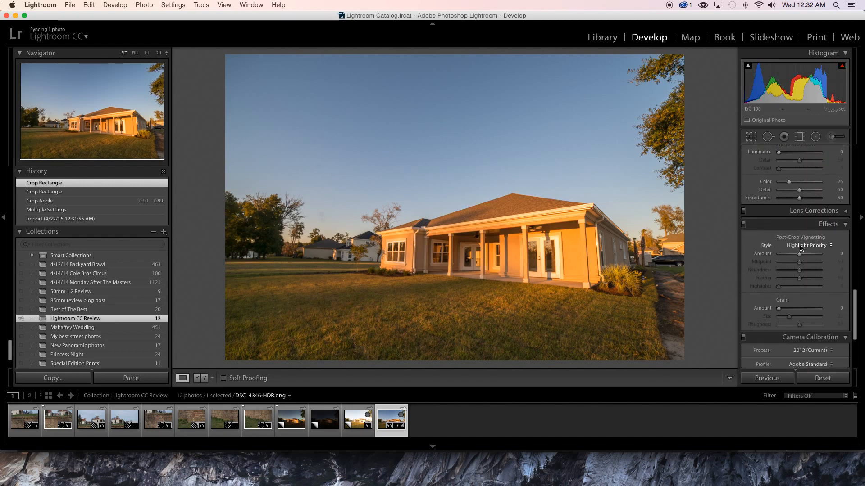
pyautogui.click(808, 210)
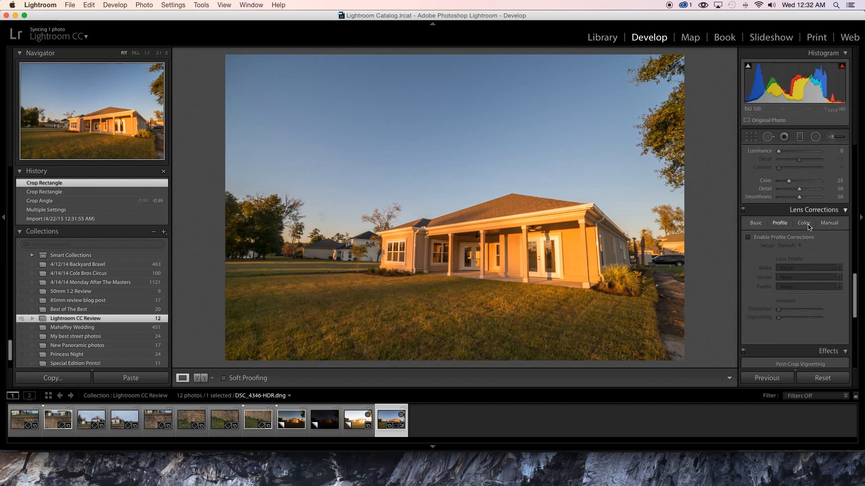
pyautogui.click(829, 223)
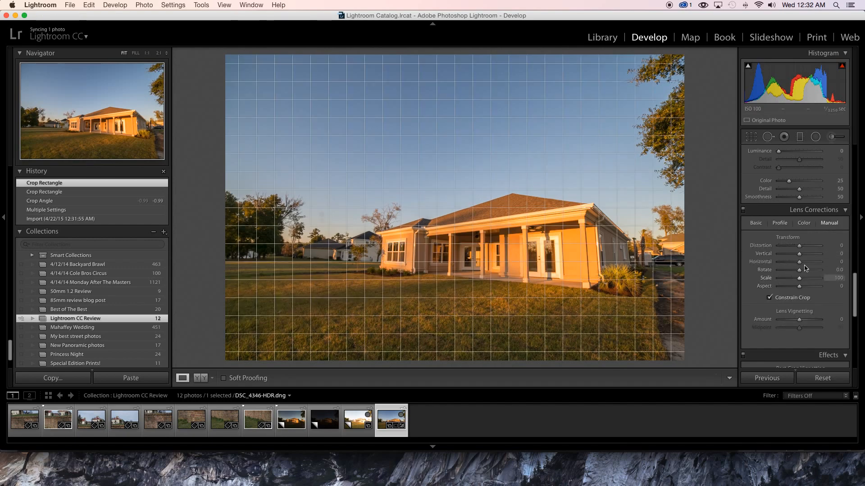
pyautogui.moveTo(799, 254); pyautogui.dragTo(796, 264)
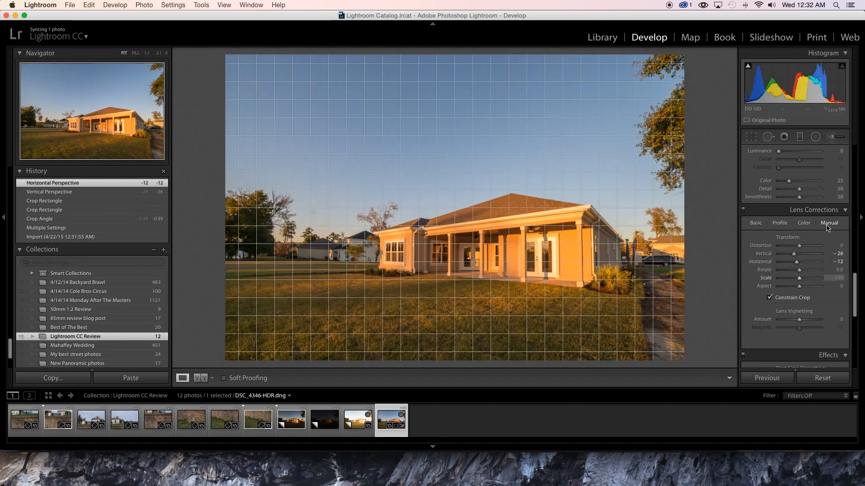
# - Cool the HDR photo's white balance to a temperature of 5,004 and raise the contrast to +19
pyautogui.scroll(15, 806, 216)
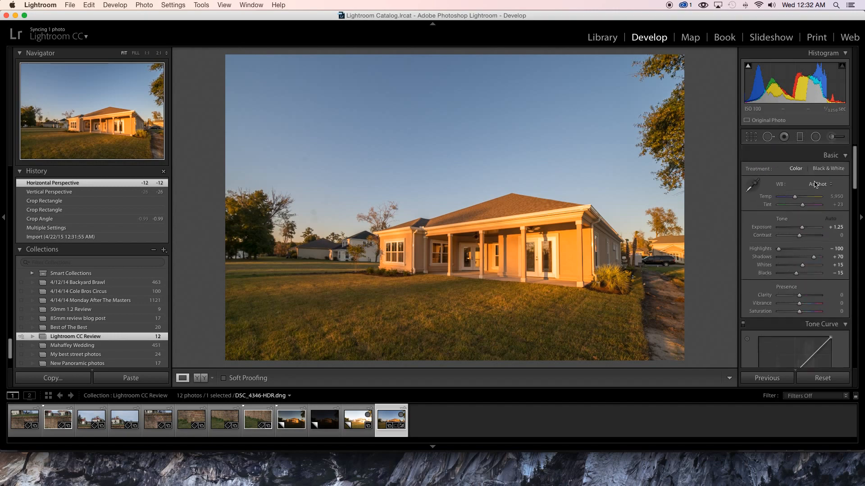
pyautogui.moveTo(795, 193); pyautogui.dragTo(792, 194)
pyautogui.click(793, 194)
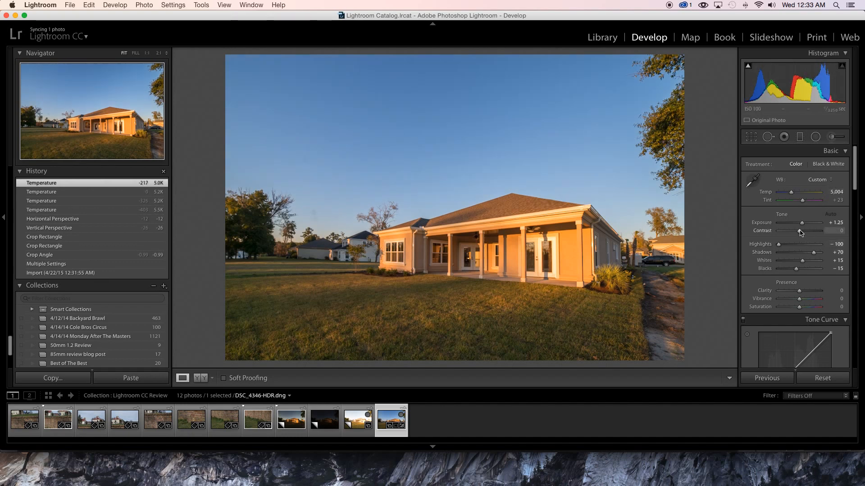
pyautogui.moveTo(804, 231); pyautogui.dragTo(811, 233)
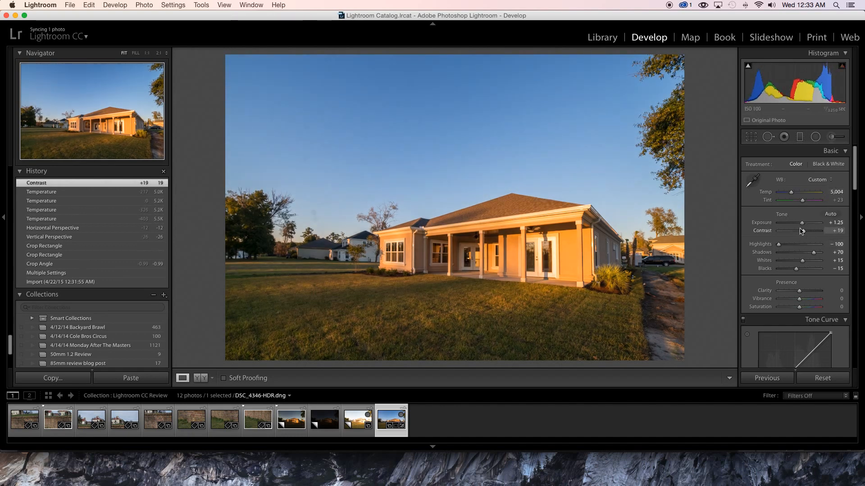
# - Tighten the HDR photo's crop further and reposition the house lower in the frame
pyautogui.click(751, 137)
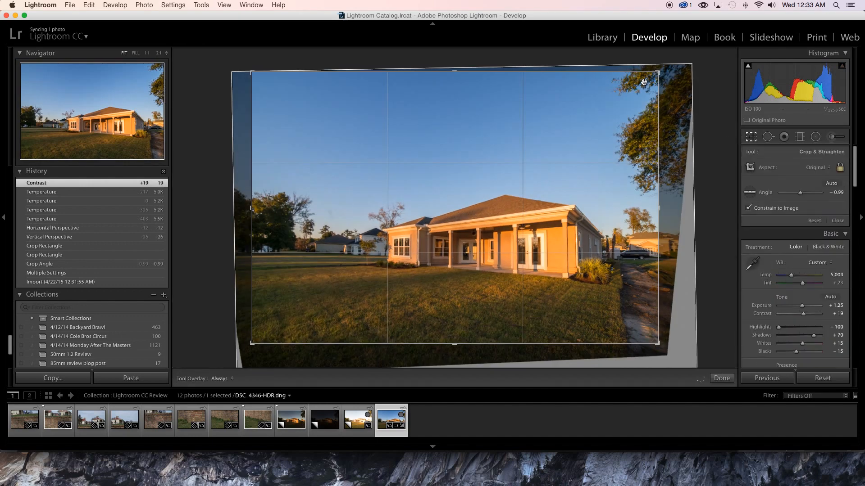
pyautogui.moveTo(656, 75); pyautogui.dragTo(643, 82)
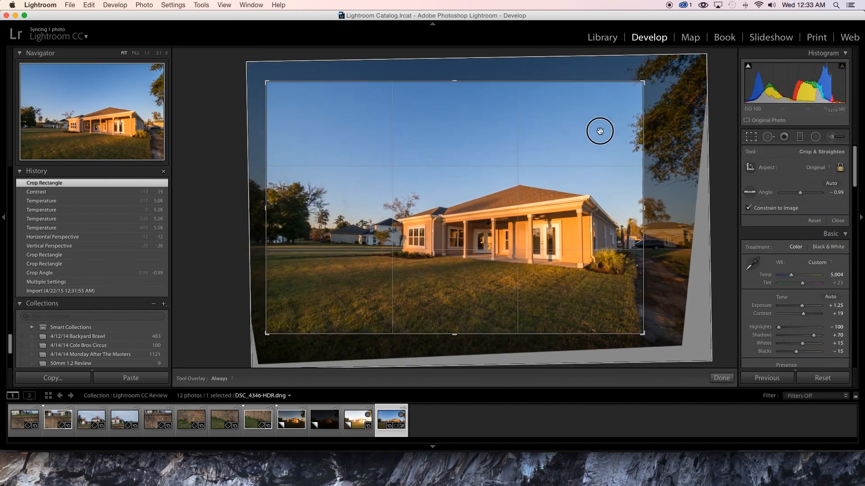
pyautogui.moveTo(595, 140); pyautogui.dragTo(601, 143)
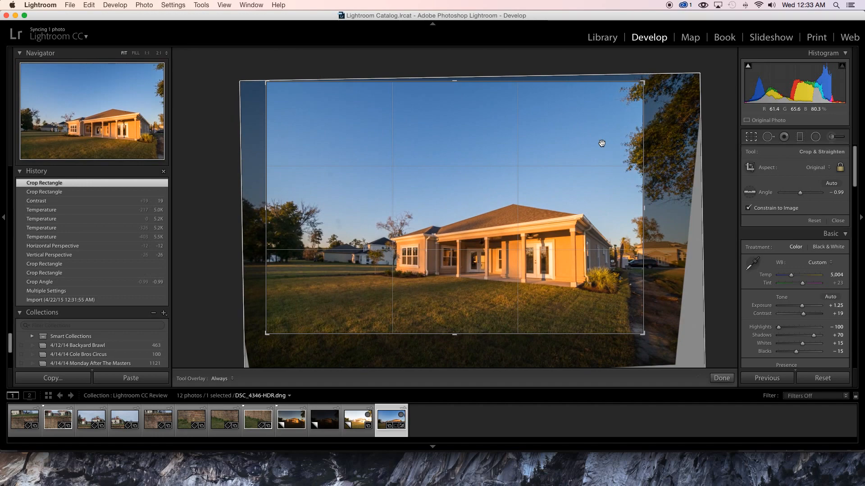
pyautogui.press('Return')
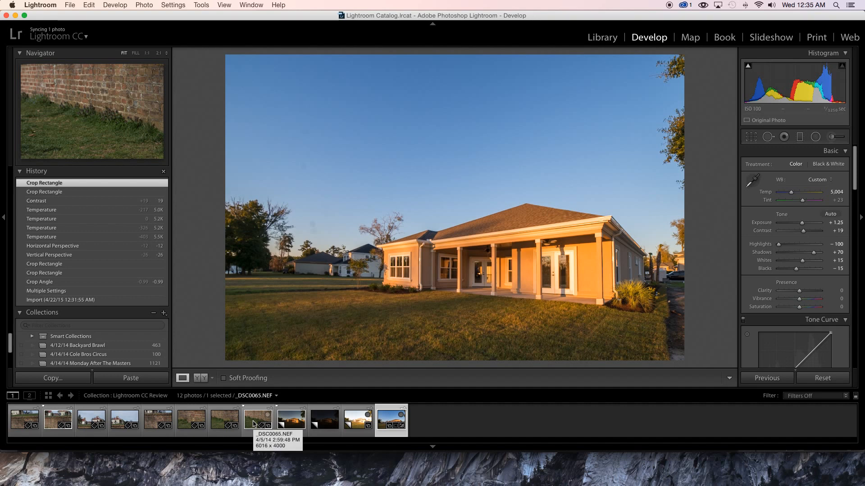
# - Select the eight brick wall and mansion shots and start a panorama photo merge with them
pyautogui.click(24, 421)
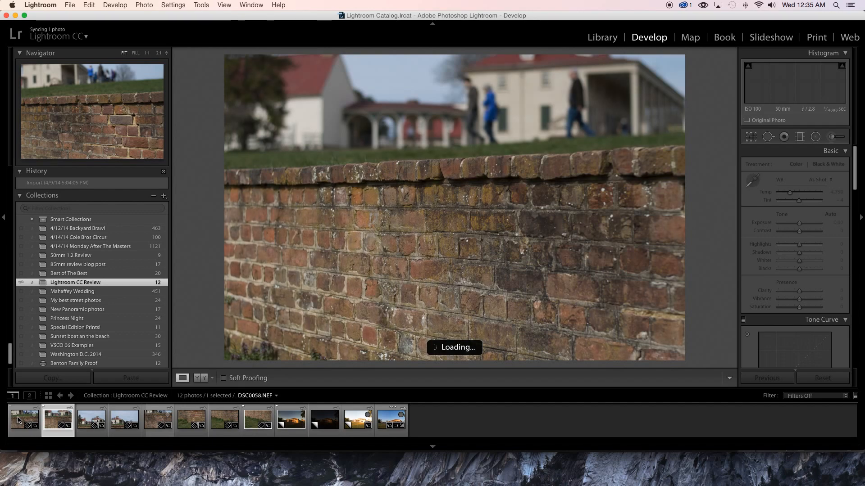
pyautogui.press('Right')
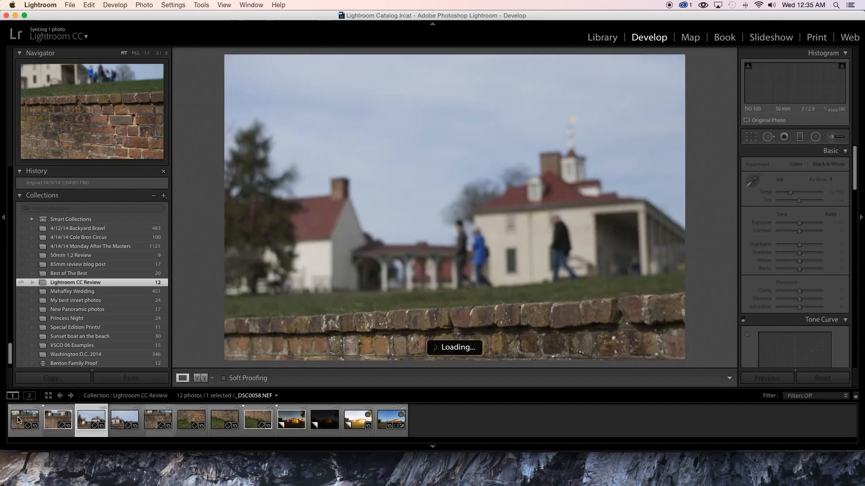
pyautogui.press('Right')
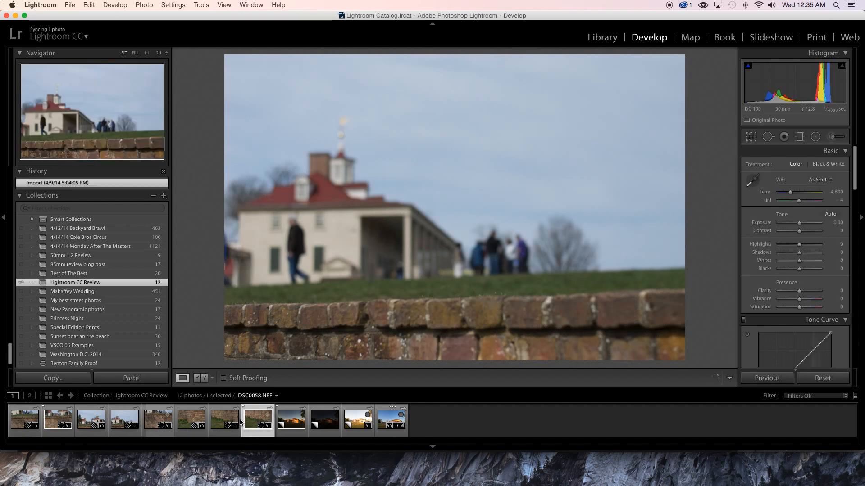
pyautogui.keyDown('shift'); pyautogui.click(20, 420); pyautogui.keyUp('shift')
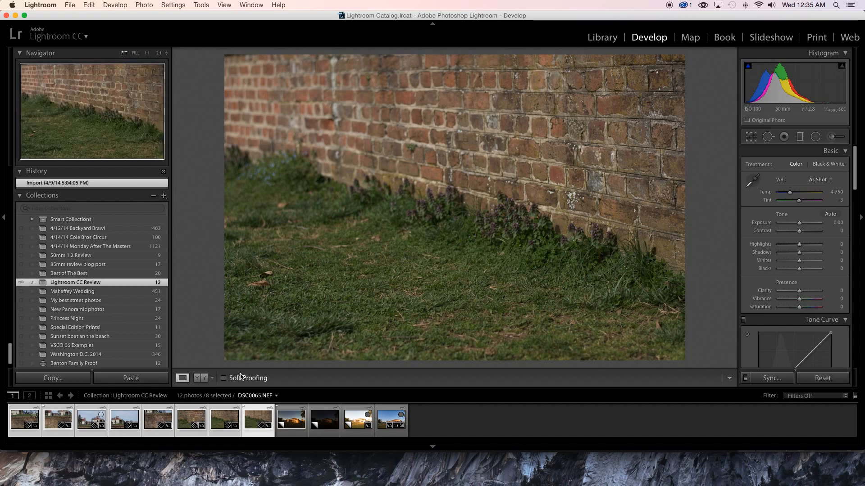
pyautogui.rightClick(179, 425)
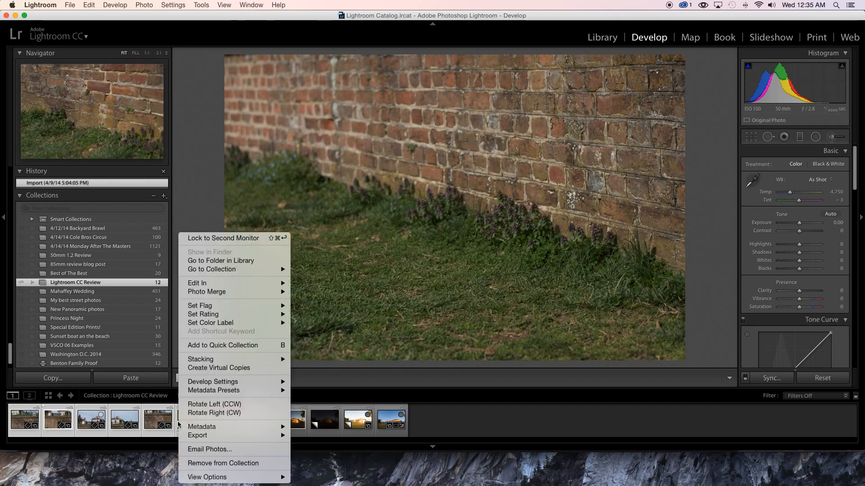
pyautogui.moveTo(233, 294)
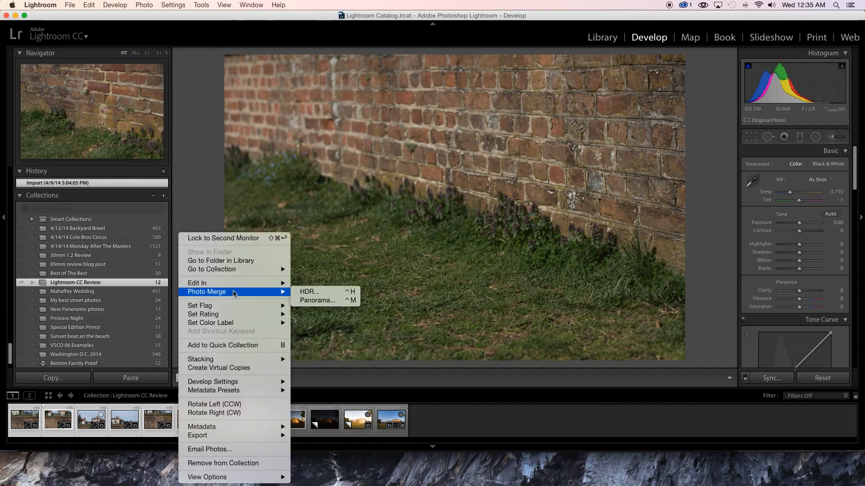
pyautogui.click(324, 305)
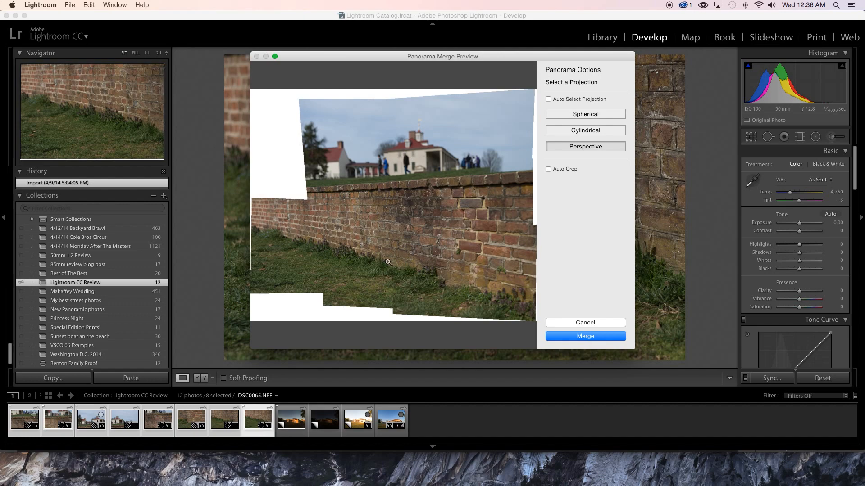
# - Compare the Spherical, Cylindrical, Perspective and automatically selected projections, and merge the panorama with the Perspective projection
pyautogui.click(584, 114)
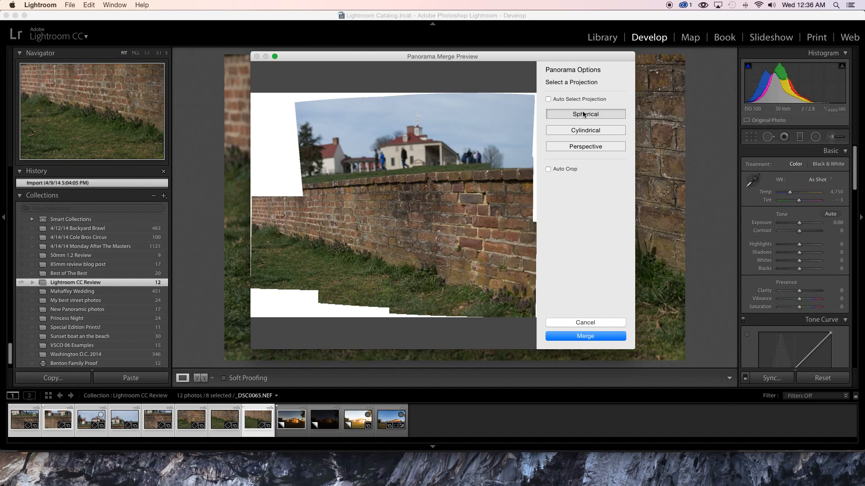
pyautogui.click(583, 132)
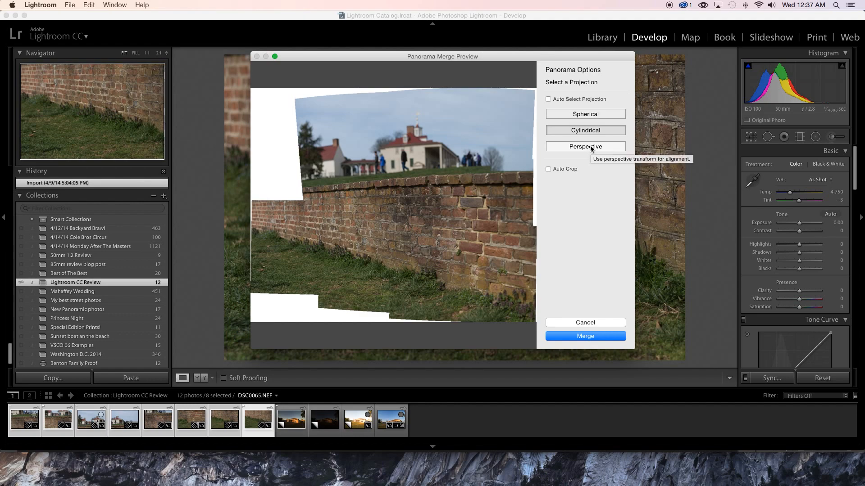
pyautogui.click(585, 147)
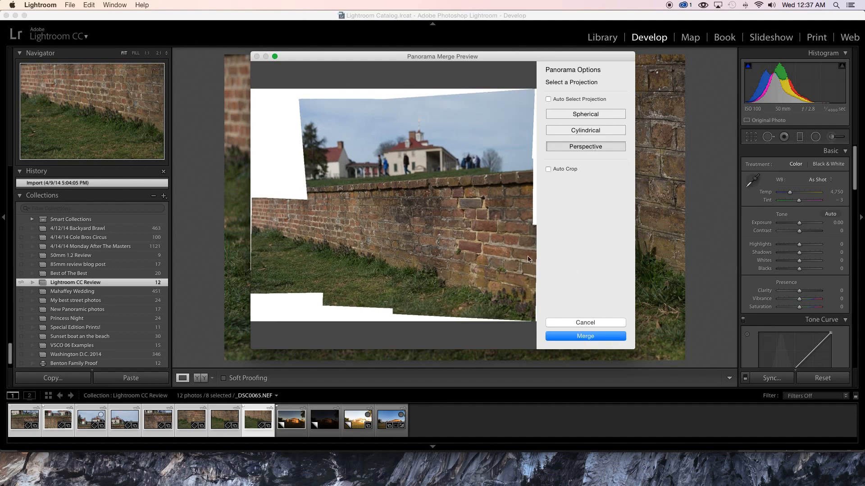
pyautogui.click(556, 99)
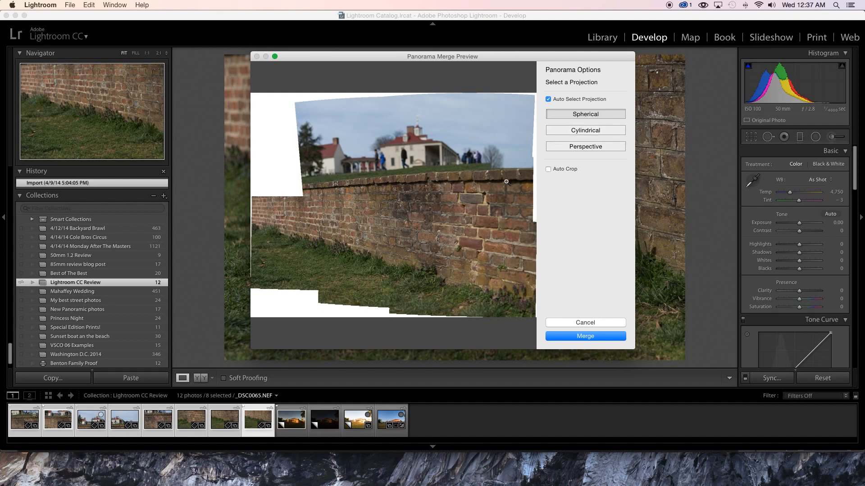
pyautogui.click(567, 147)
pyautogui.click(598, 339)
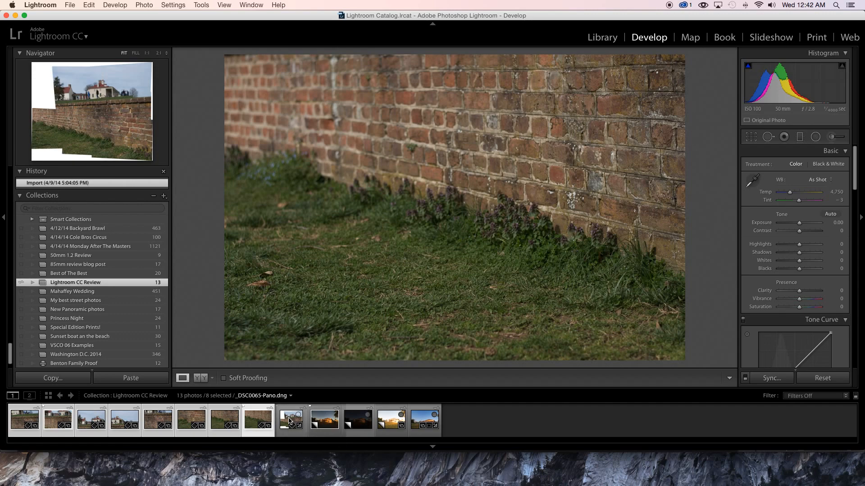
# - Examine the detail of the grass and brickwork in the merged panorama at 1:2 and 1:1 magnification
pyautogui.click(289, 421)
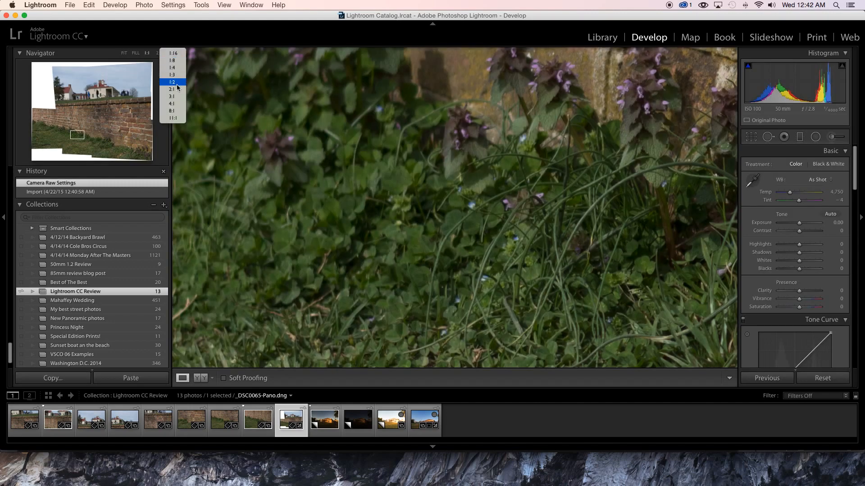
pyautogui.click(178, 83)
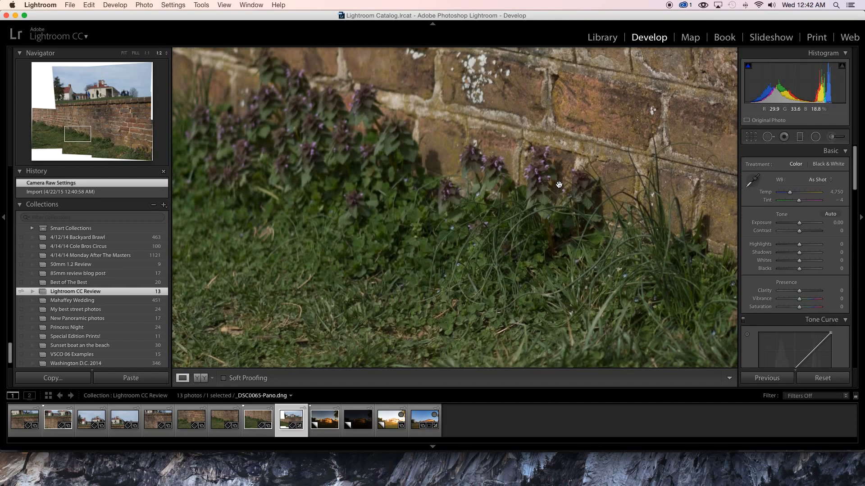
pyautogui.scroll(10, 559, 185)
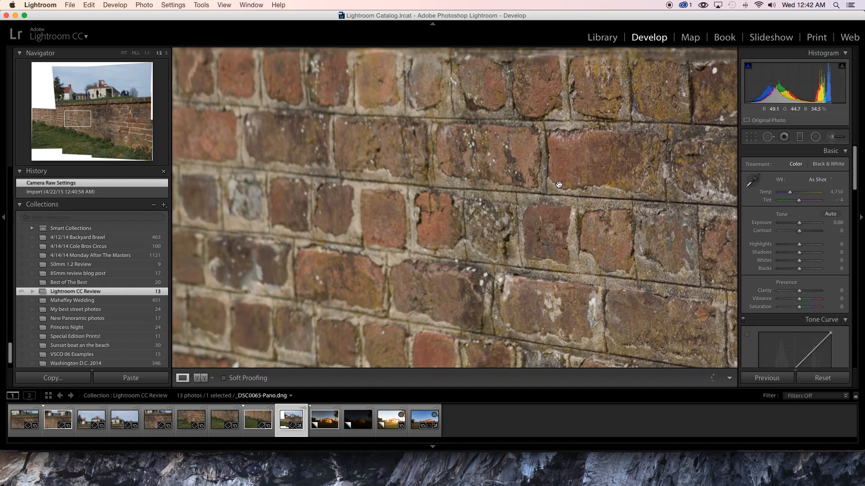
pyautogui.scroll(5, 559, 185)
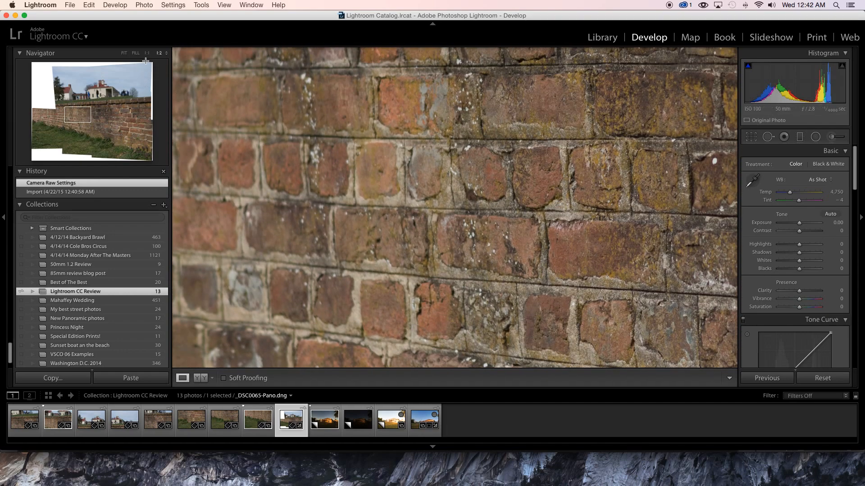
pyautogui.click(146, 53)
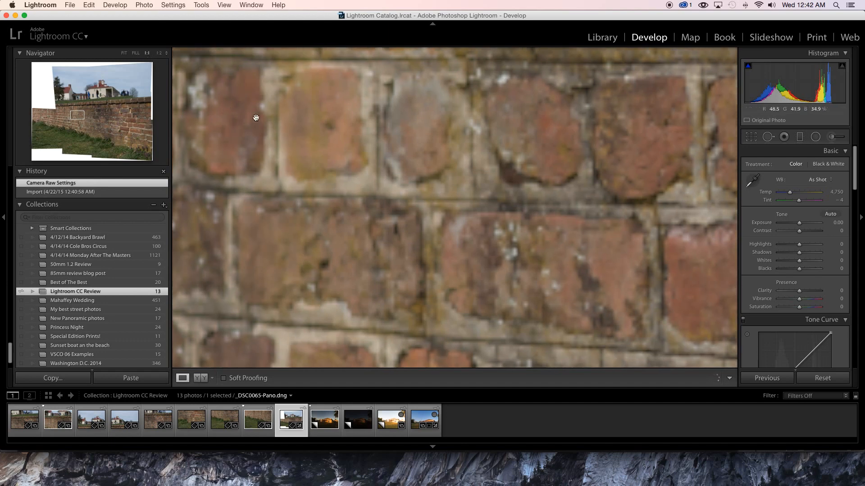
pyautogui.hscroll(5, 295, 127)
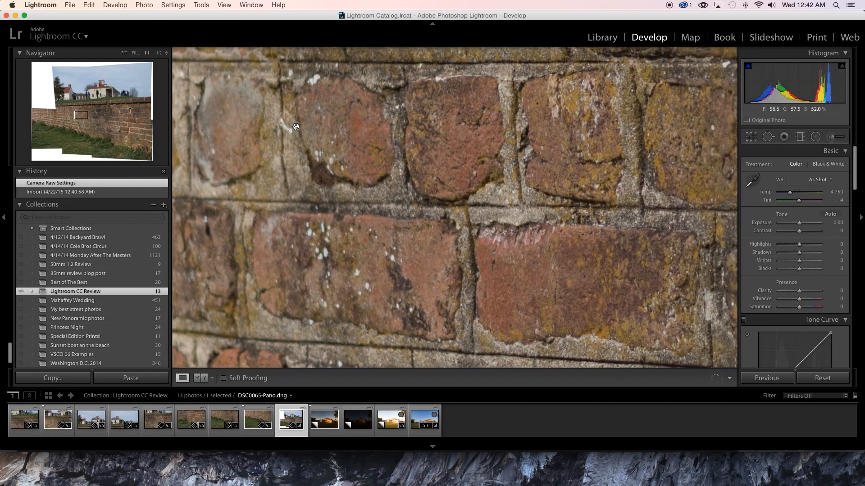
pyautogui.hscroll(1, 295, 126)
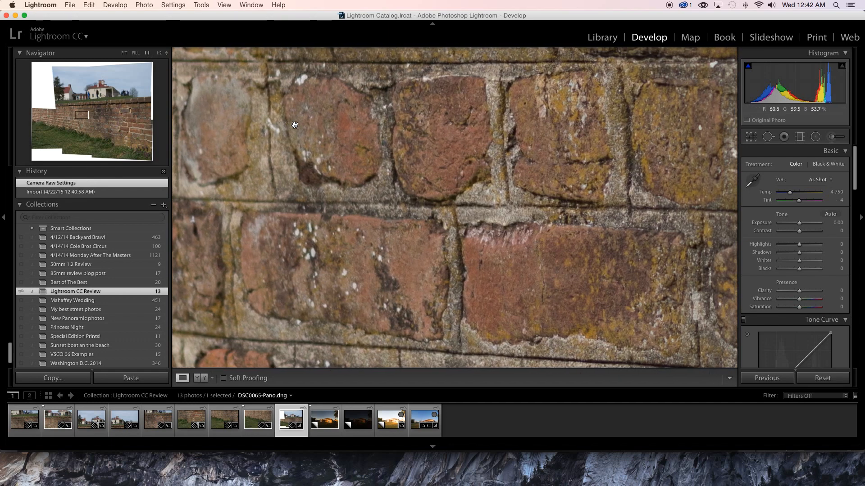
pyautogui.click(396, 138)
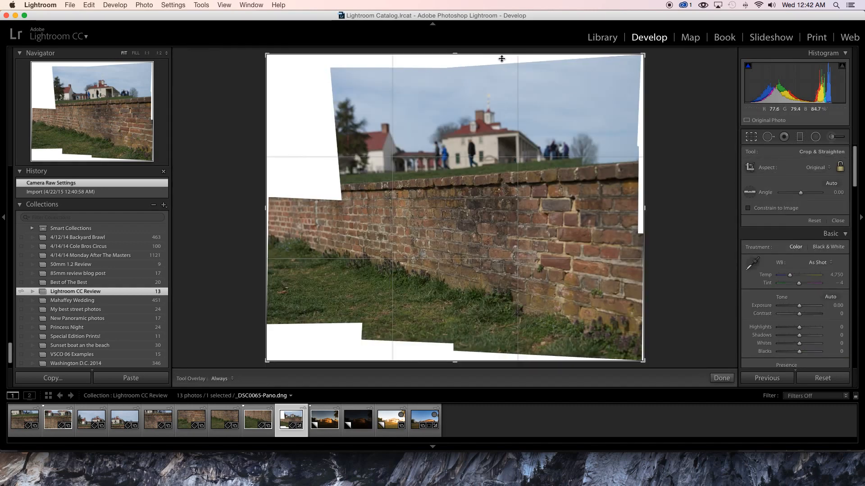
# - Crop the panorama inside its white borders around the wall and mansion, with a crop angle of -0.08
pyautogui.moveTo(457, 54); pyautogui.dragTo(471, 85)
pyautogui.moveTo(646, 207); pyautogui.dragTo(642, 207)
pyautogui.moveTo(456, 334); pyautogui.dragTo(455, 310)
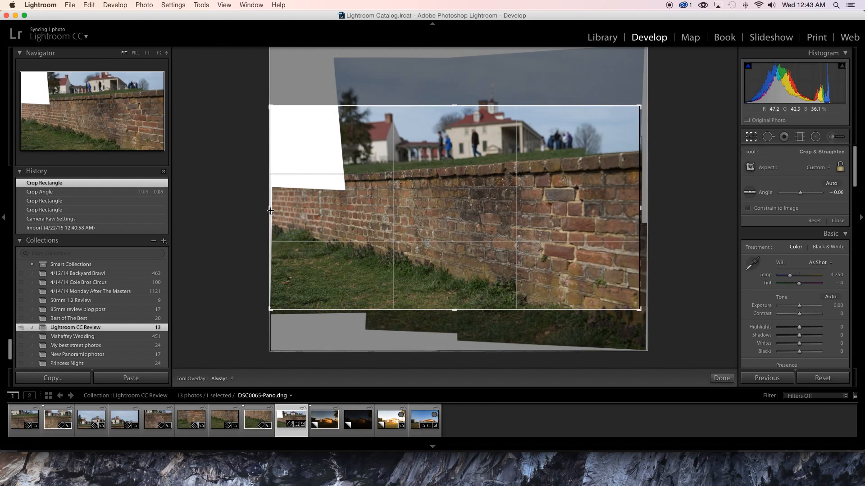
pyautogui.moveTo(270, 210); pyautogui.dragTo(308, 208)
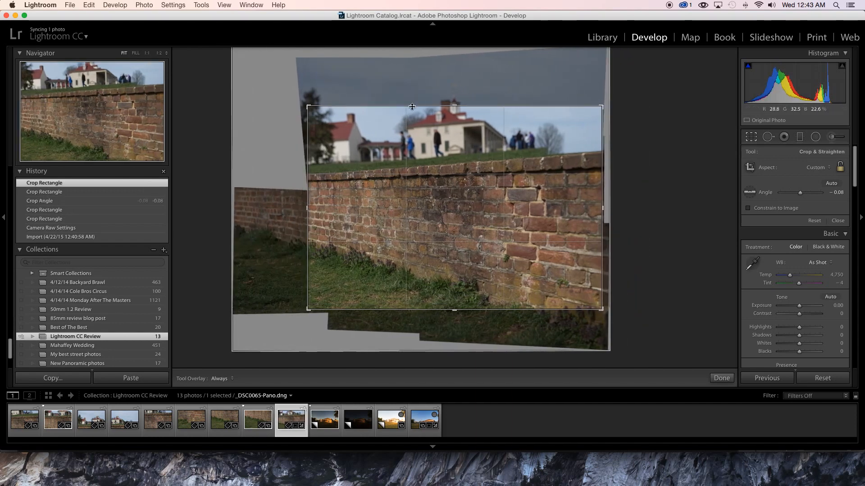
# - Crop the panorama to a wide, narrow strip containing only the brick wall and grass
pyautogui.moveTo(454, 107); pyautogui.dragTo(454, 151)
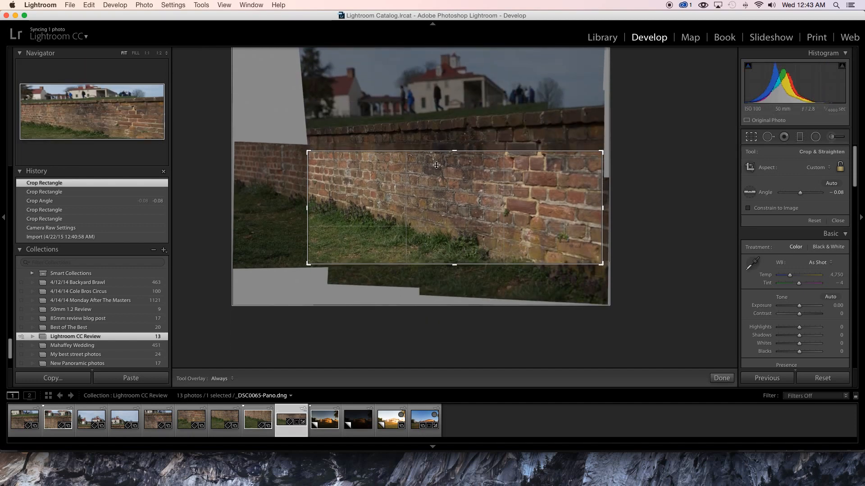
pyautogui.moveTo(308, 209); pyautogui.dragTo(276, 205)
pyautogui.moveTo(386, 204); pyautogui.dragTo(389, 208)
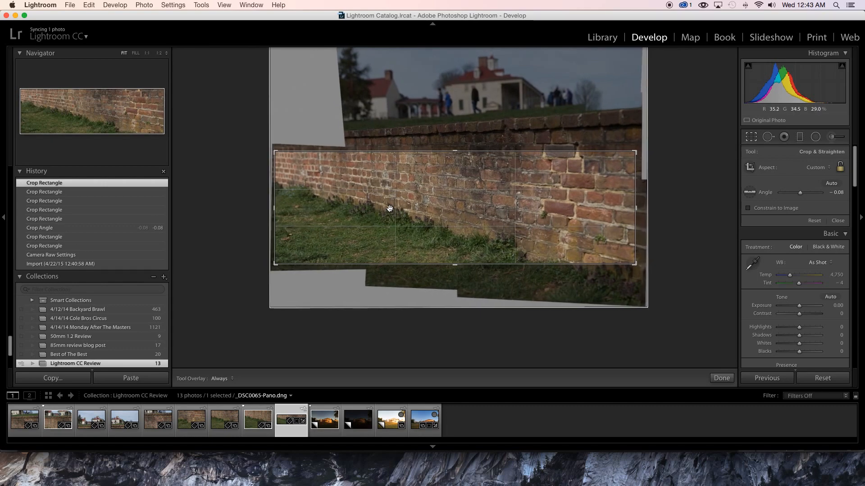
pyautogui.press('Return')
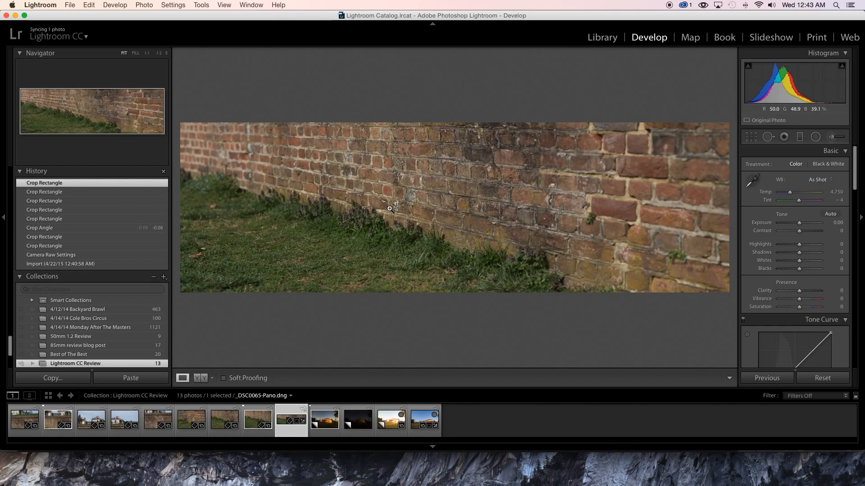
# - Recrop the panorama taller and narrower to include the mansion and sky while leaving out the white borders
pyautogui.click(750, 138)
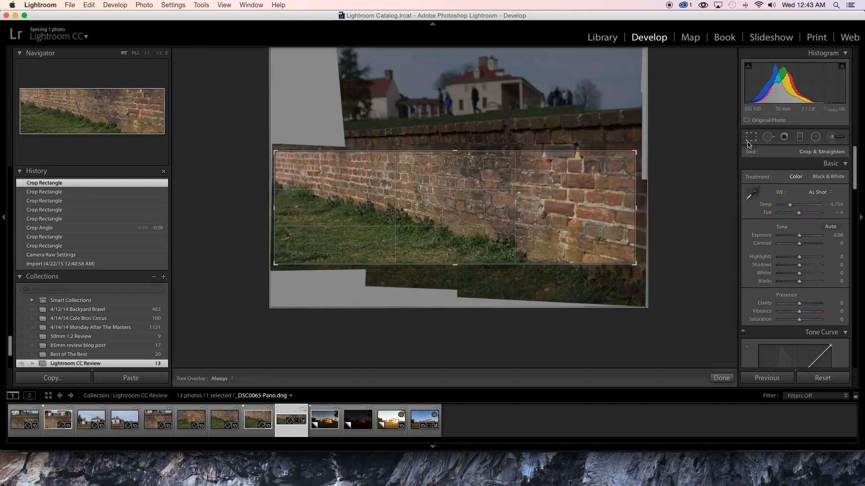
pyautogui.moveTo(275, 208); pyautogui.dragTo(315, 207)
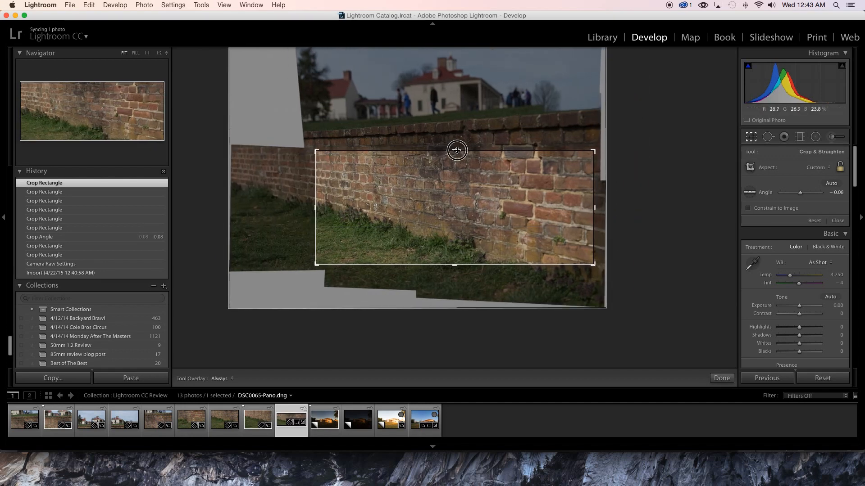
pyautogui.moveTo(457, 150); pyautogui.dragTo(452, 88)
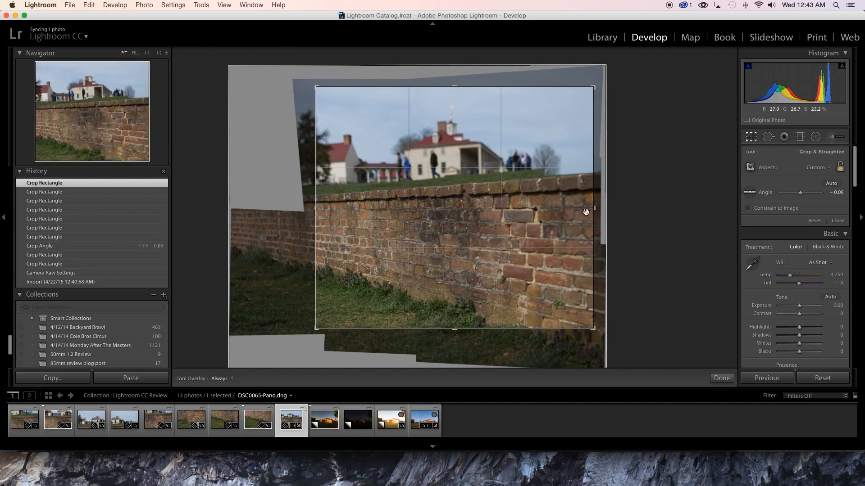
pyautogui.moveTo(593, 210); pyautogui.dragTo(600, 208)
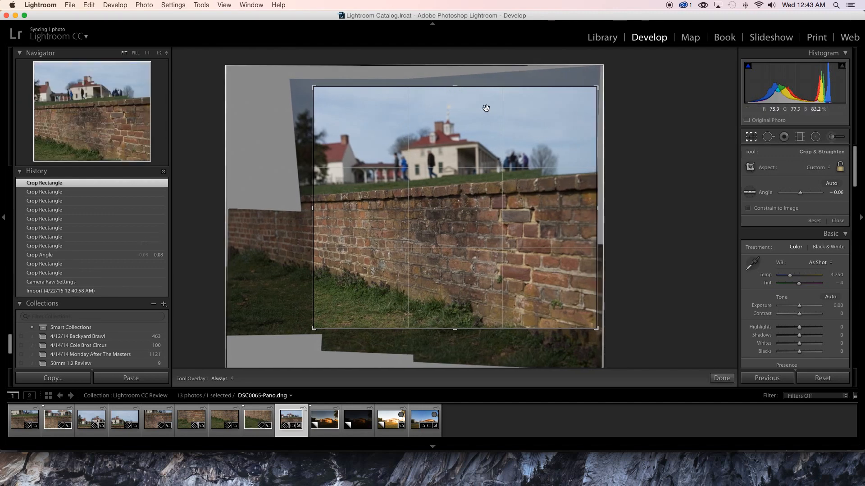
pyautogui.moveTo(455, 87); pyautogui.dragTo(455, 81)
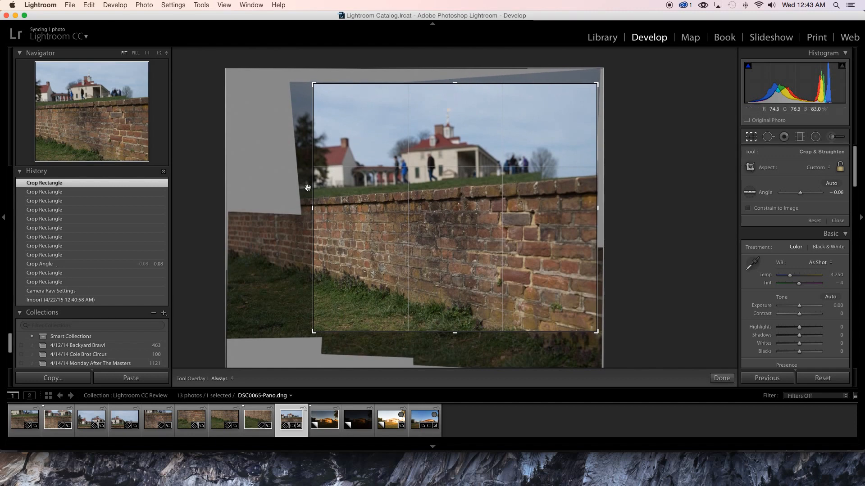
pyautogui.moveTo(312, 207); pyautogui.dragTo(307, 208)
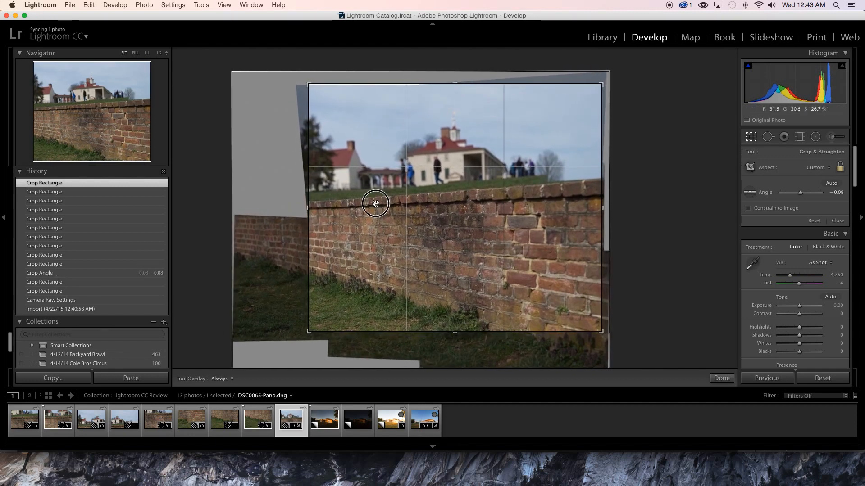
# - Shift the panorama slightly upward within the crop frame and straighten it to an angle of 0.33
pyautogui.moveTo(376, 203); pyautogui.dragTo(373, 199)
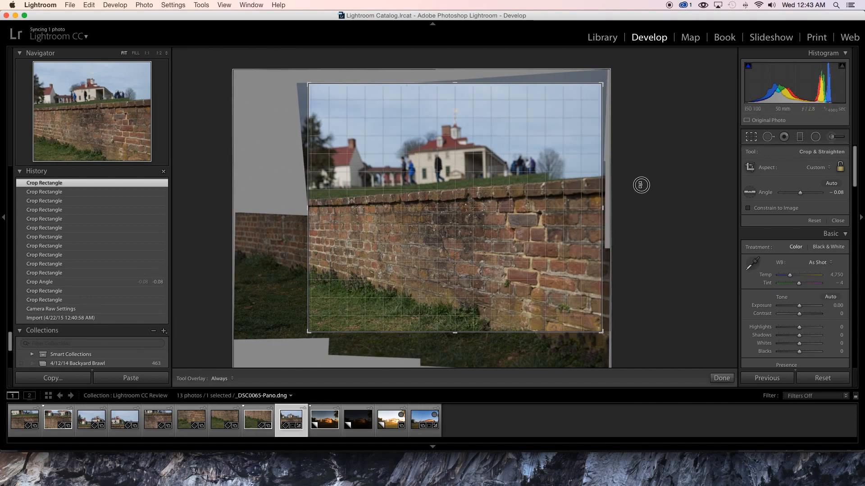
pyautogui.moveTo(641, 185); pyautogui.dragTo(640, 187)
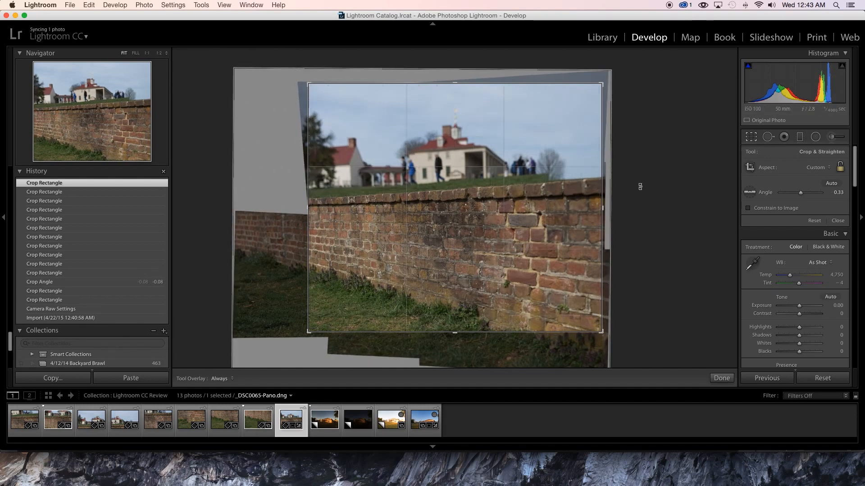
pyautogui.press('Return')
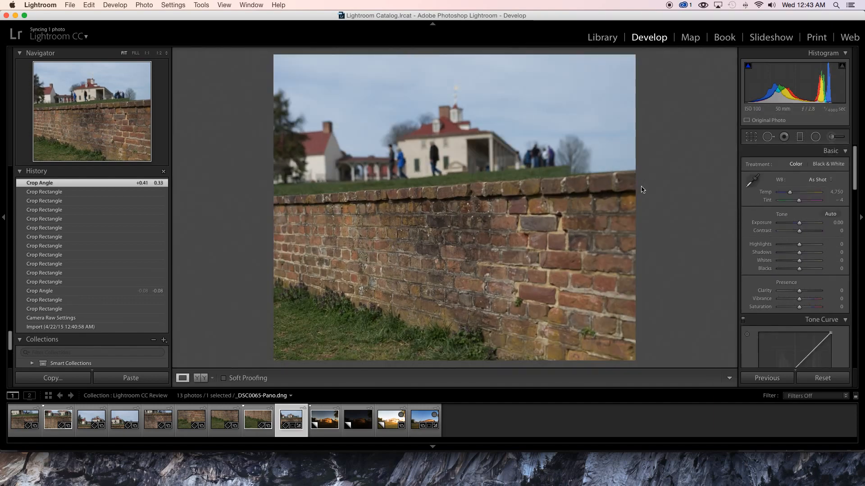